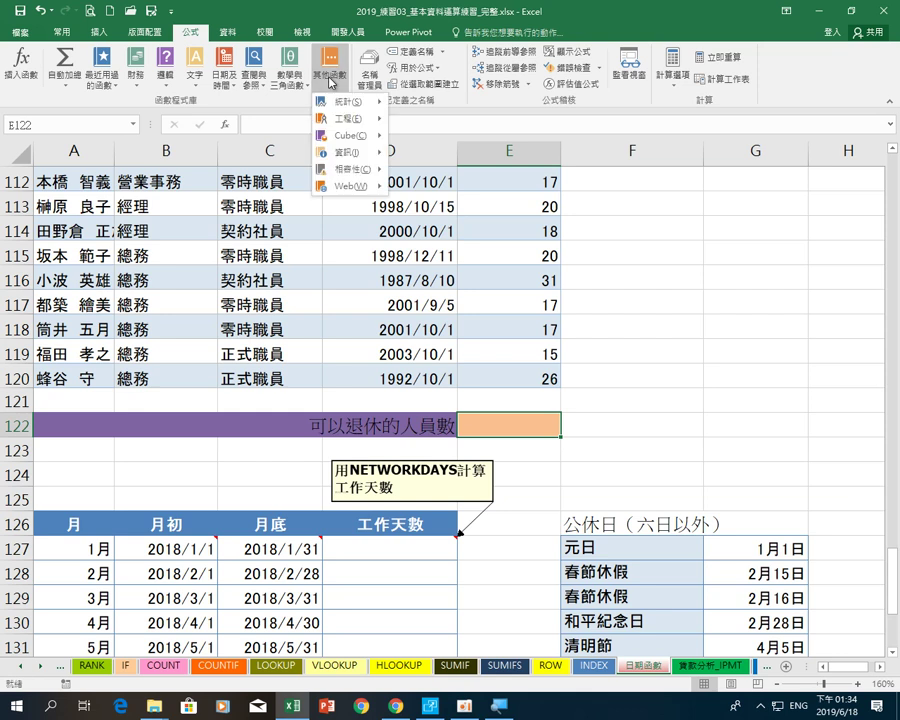
# Step: Start a COUNTIF function in E122 for the number of retirement-eligible staff, with the years-of-service cells E102:E120 as its range
pyautogui.moveTo(345, 102)
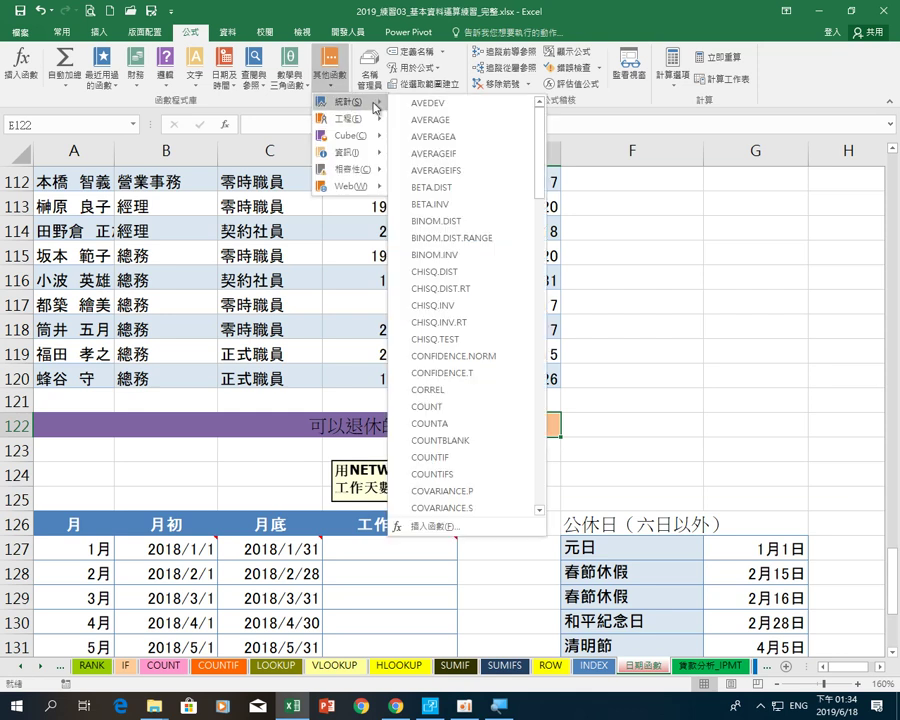
pyautogui.click(468, 460)
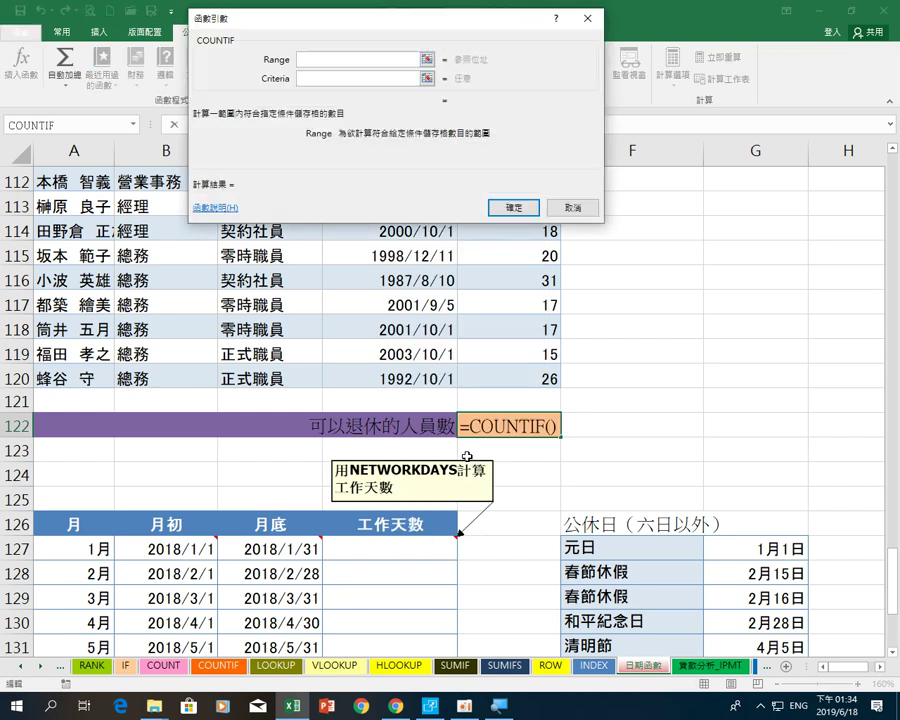
pyautogui.moveTo(411, 176); pyautogui.dragTo(500, 217)
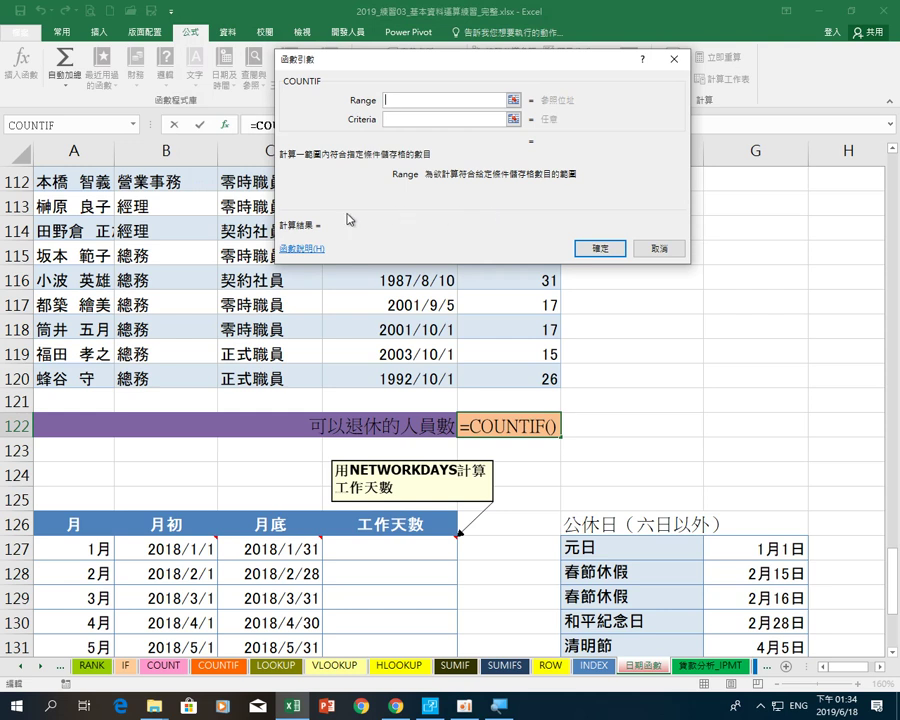
pyautogui.moveTo(349, 219); pyautogui.dragTo(703, 326)
pyautogui.scroll(3, 591, 387)
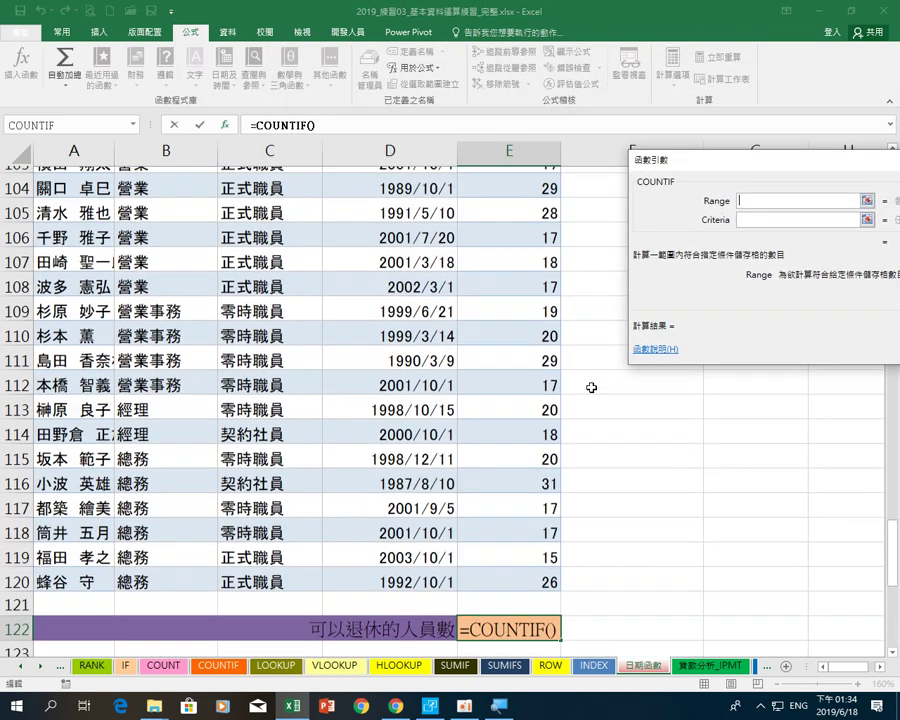
pyautogui.scroll(2, 591, 387)
pyautogui.click(518, 304)
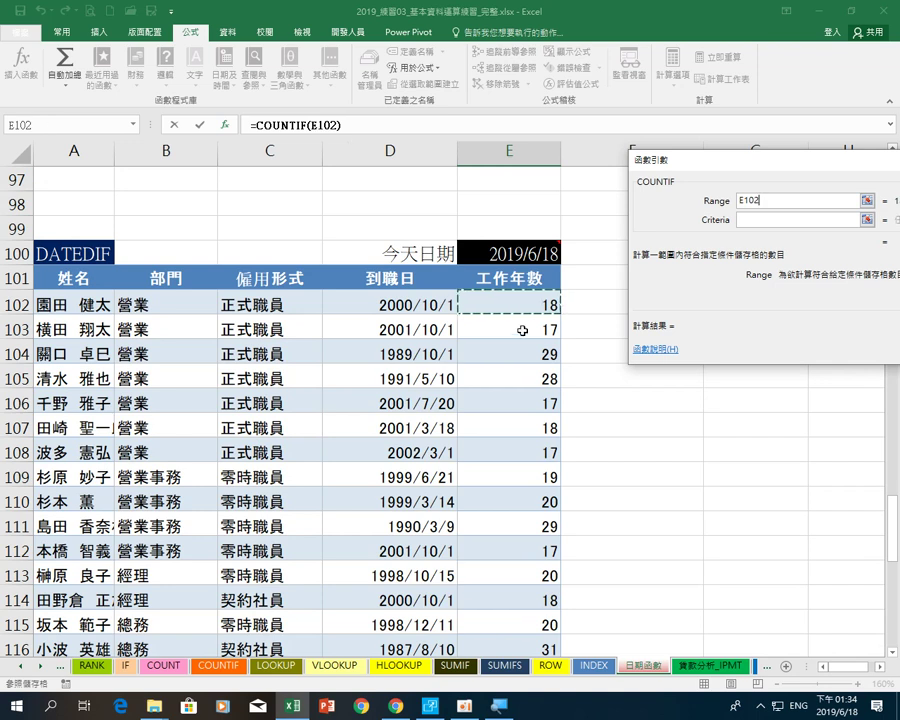
pyautogui.scroll(-3, 522, 330)
pyautogui.scroll(1, 526, 326)
pyautogui.scroll(-1, 518, 335)
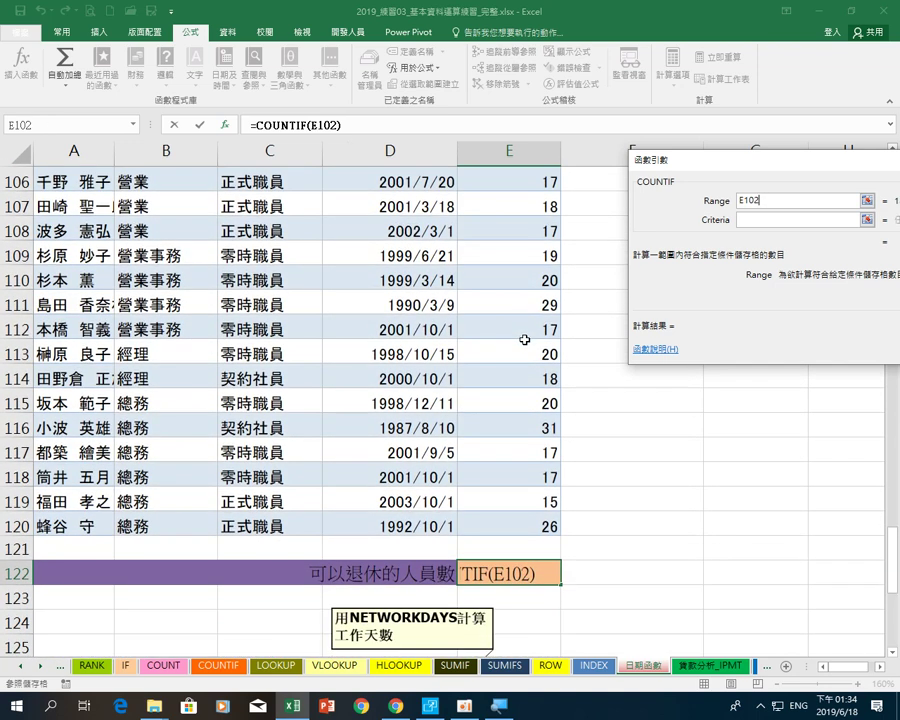
pyautogui.keyDown('shift'); pyautogui.click(531, 522); pyautogui.keyUp('shift')
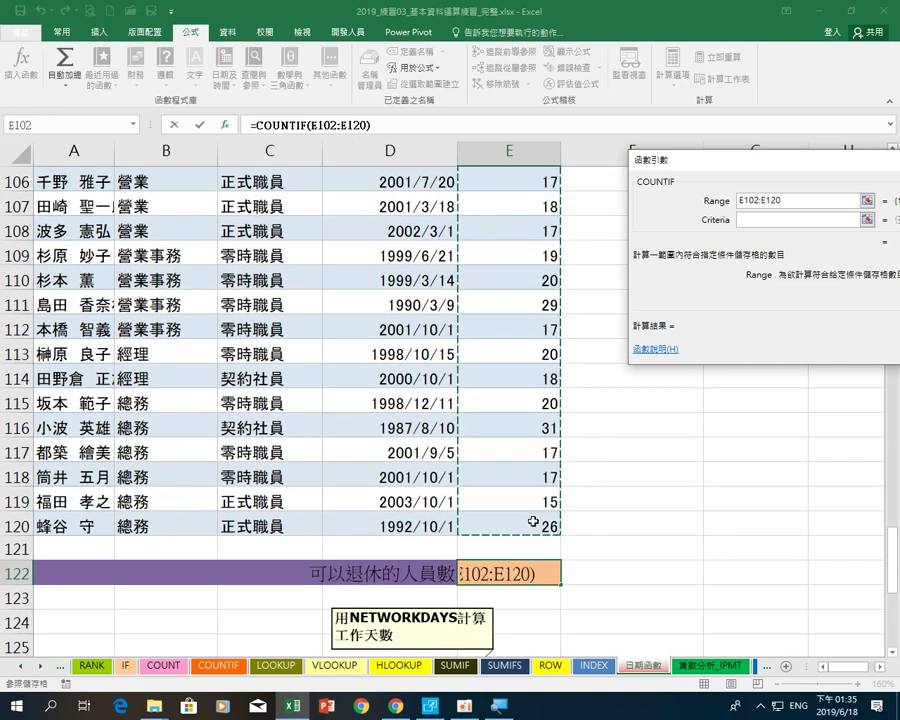
# Step: Set the COUNTIF criteria to >=25 and complete the formula in E122
pyautogui.moveTo(741, 344); pyautogui.dragTo(508, 362)
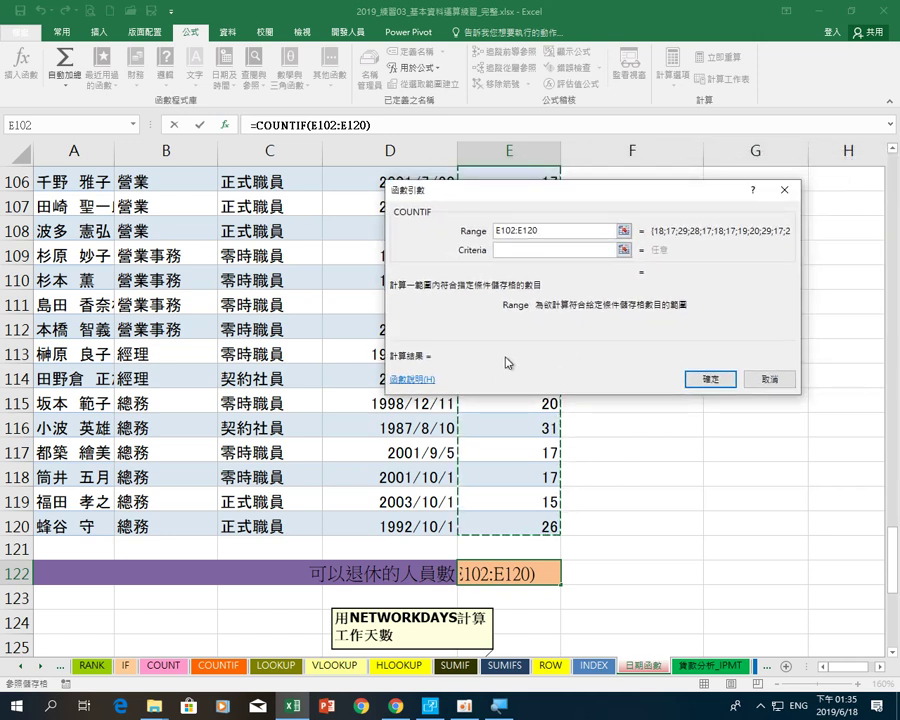
pyautogui.click(546, 251)
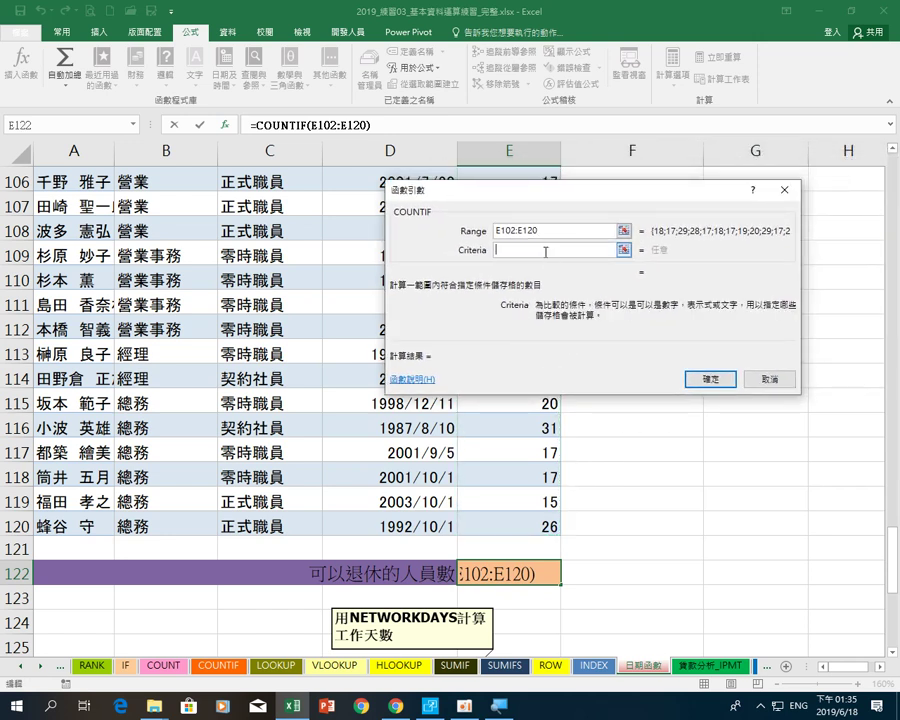
pyautogui.write('>=25')
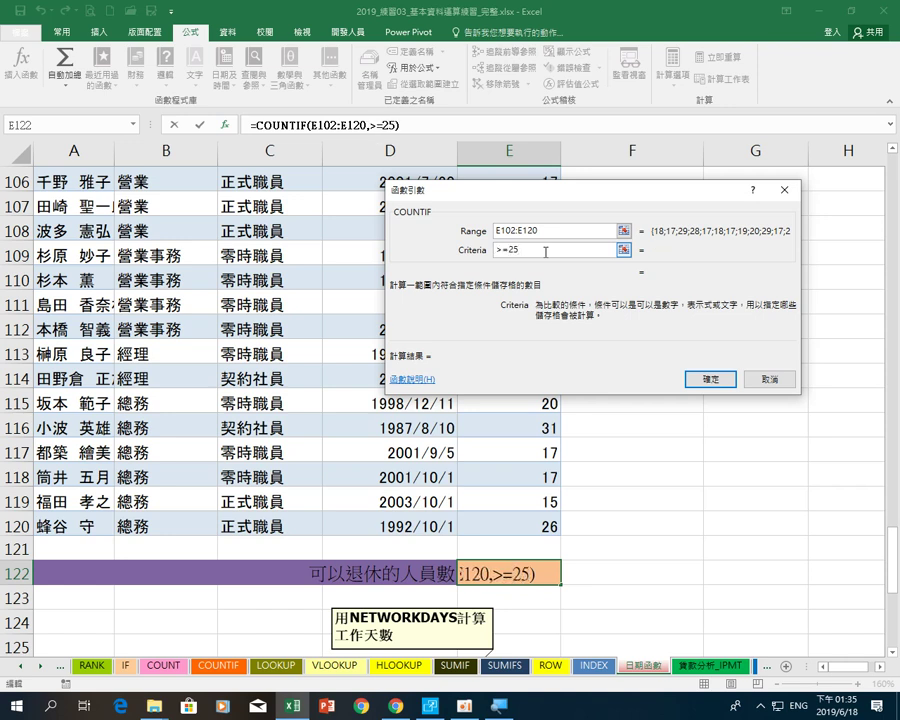
pyautogui.click(558, 233)
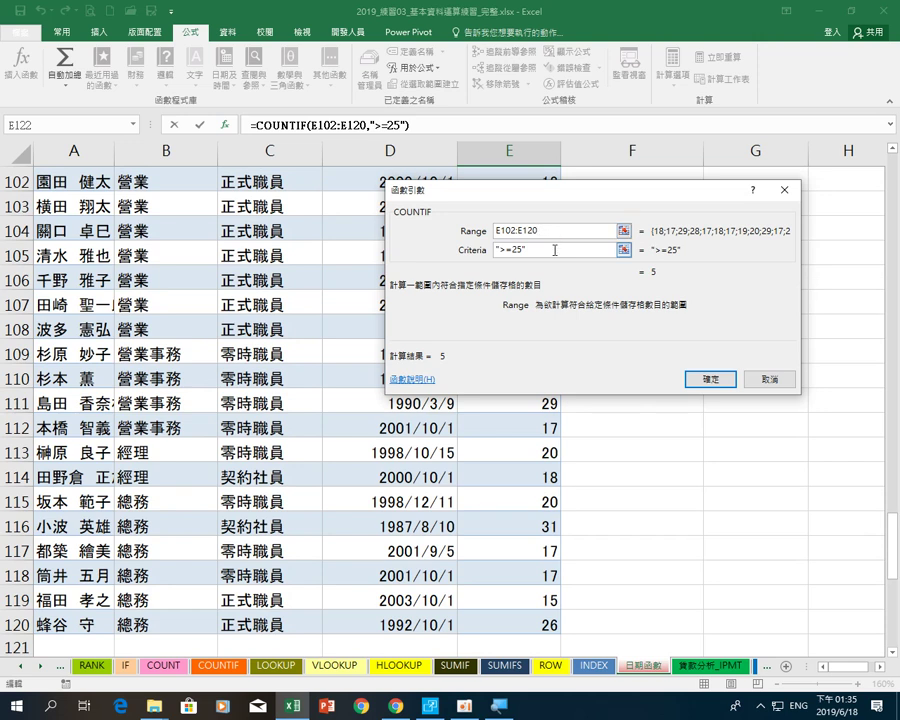
pyautogui.click(702, 381)
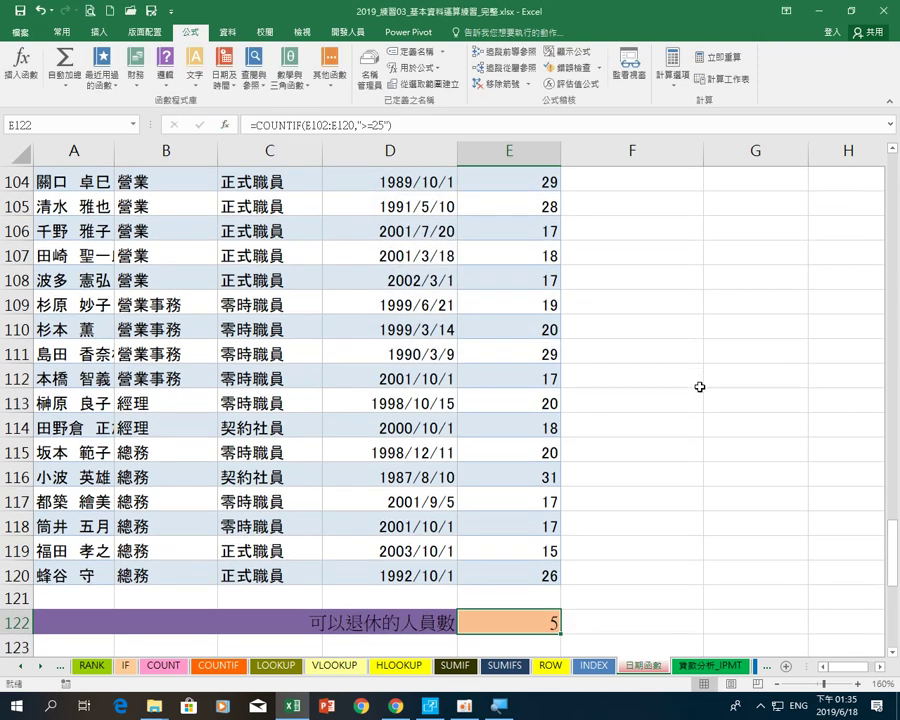
# Step: Examine the monthly working-days table below row 122, its cell notes and the public holiday list beside it
pyautogui.scroll(-2, 695, 382)
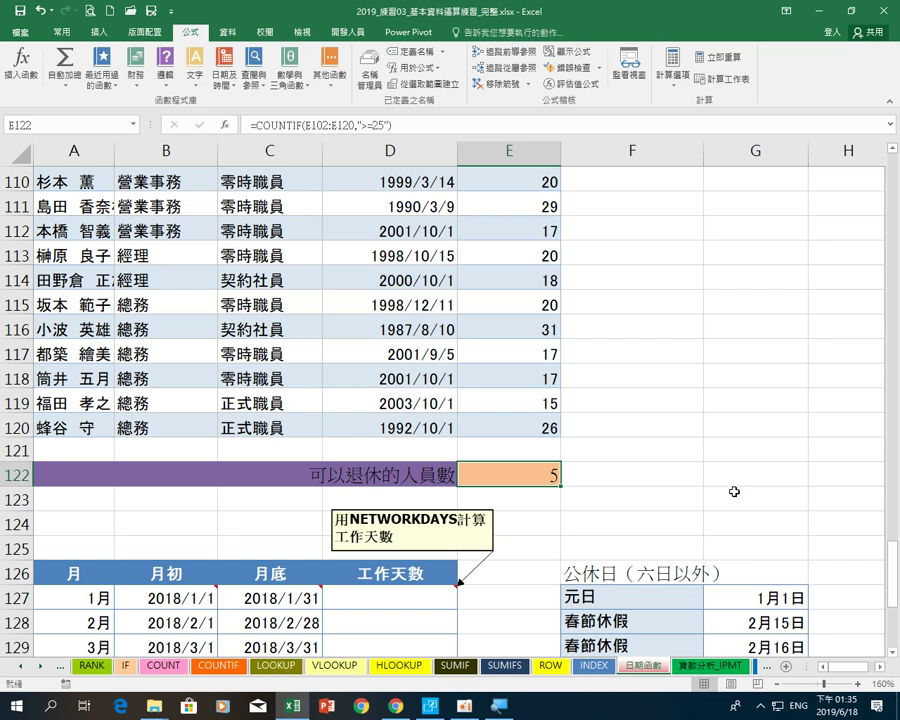
pyautogui.scroll(-2, 734, 491)
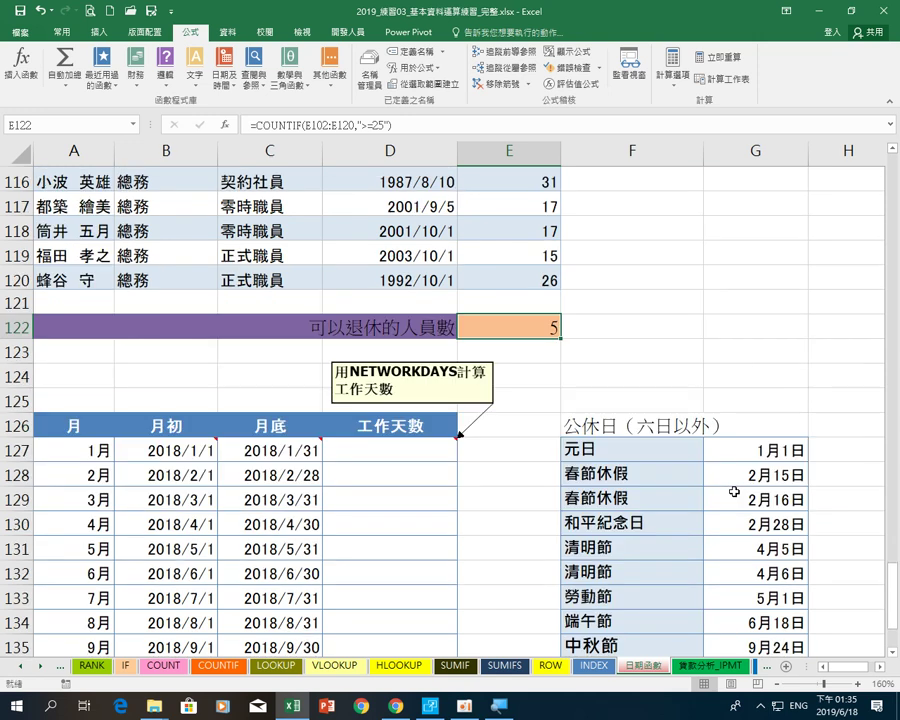
pyautogui.scroll(-1, 476, 486)
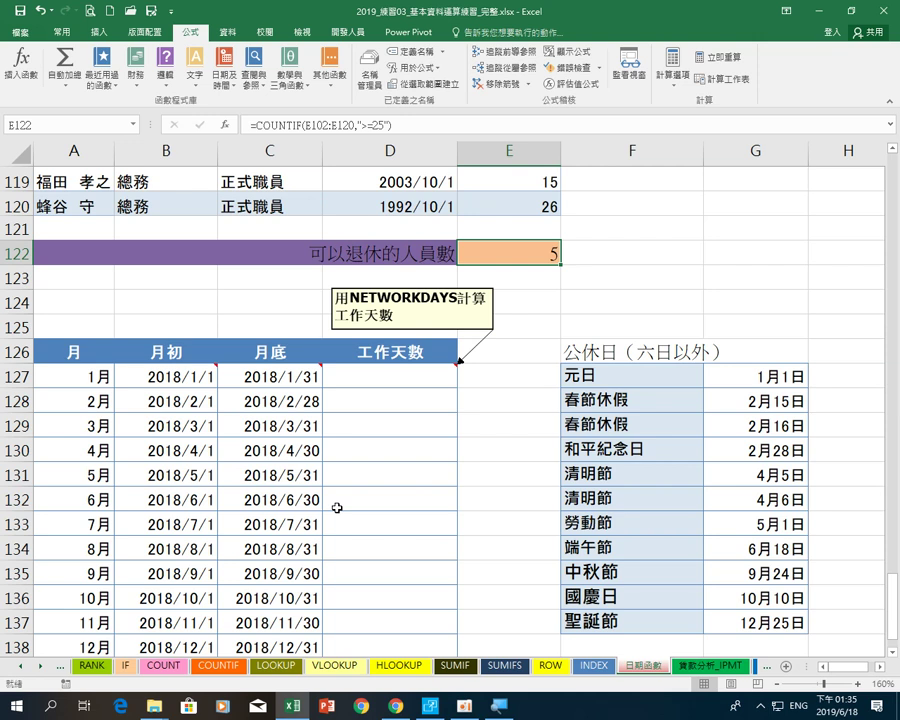
pyautogui.moveTo(176, 378)
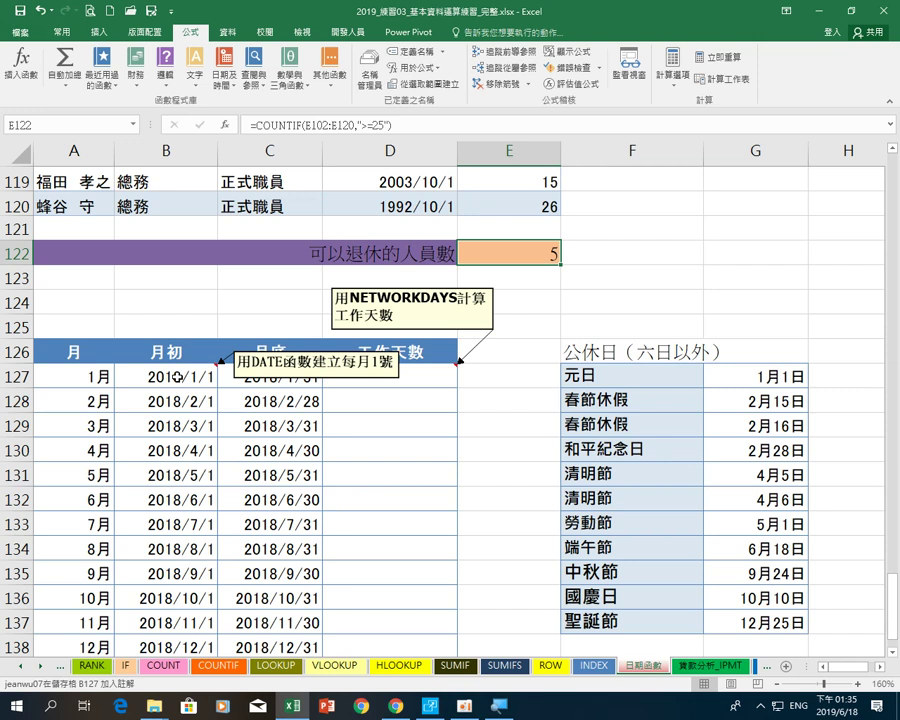
pyautogui.moveTo(263, 385)
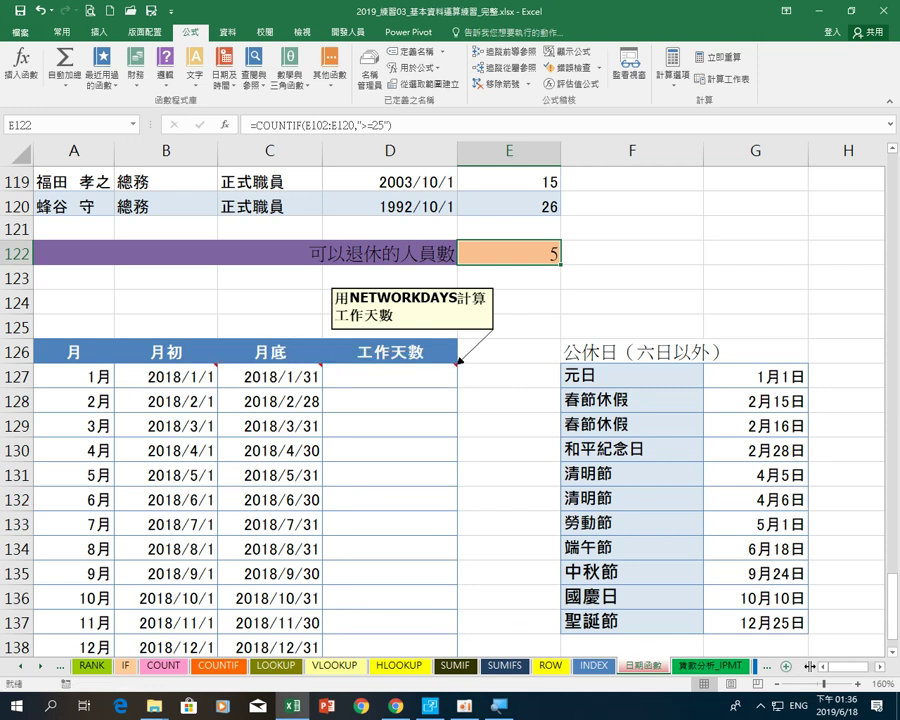
pyautogui.scroll(-1, 145, 512)
pyautogui.scroll(-2, 145, 510)
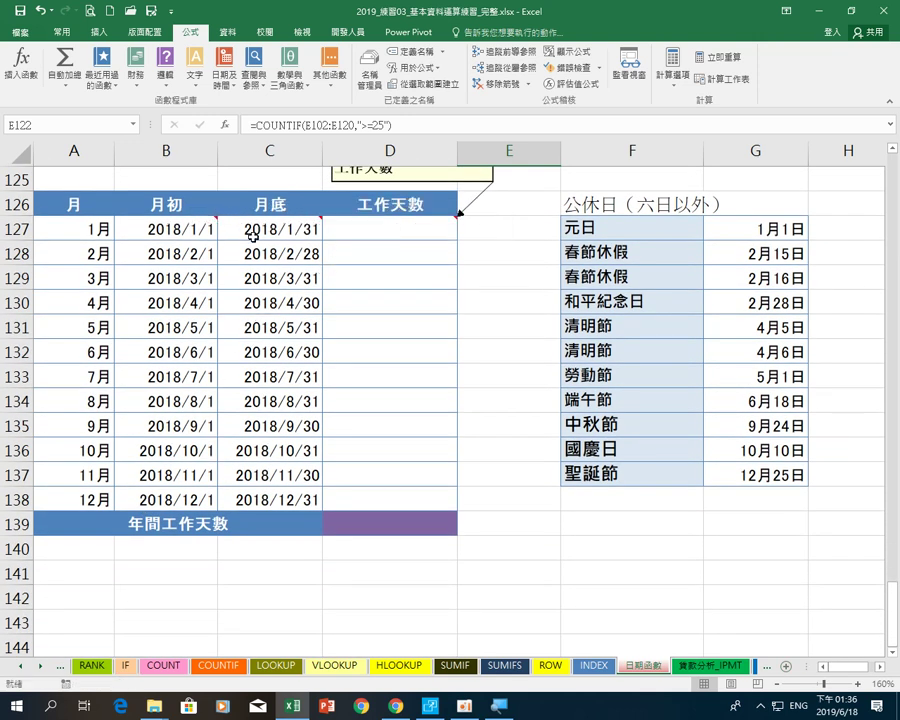
pyautogui.moveTo(176, 229)
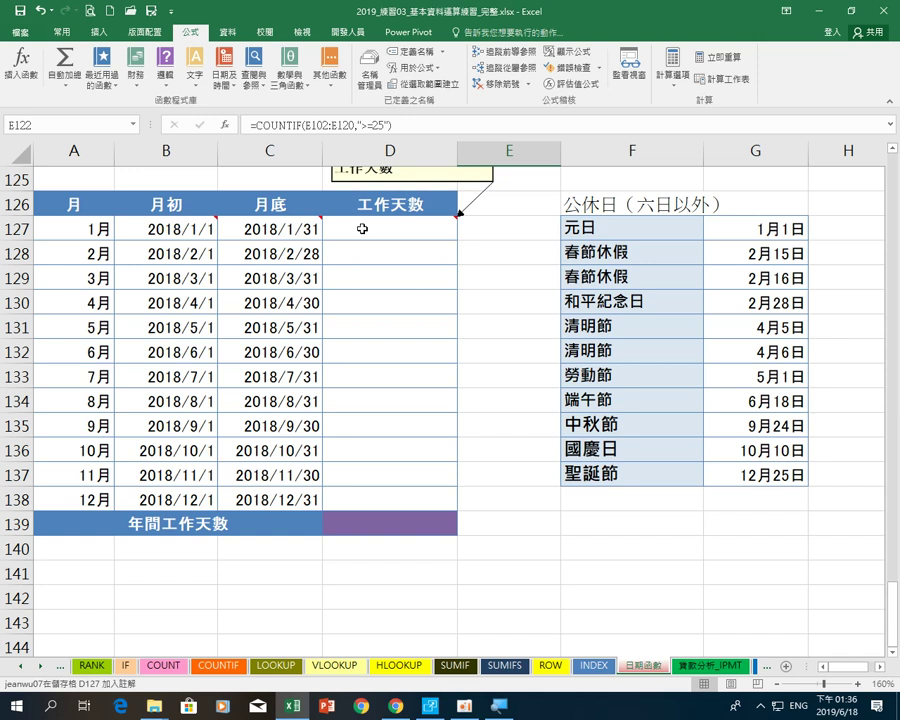
# Step: Start a NETWORKDAYS function in D127 with B127 as the start date and C127 as the end date
pyautogui.click(362, 229)
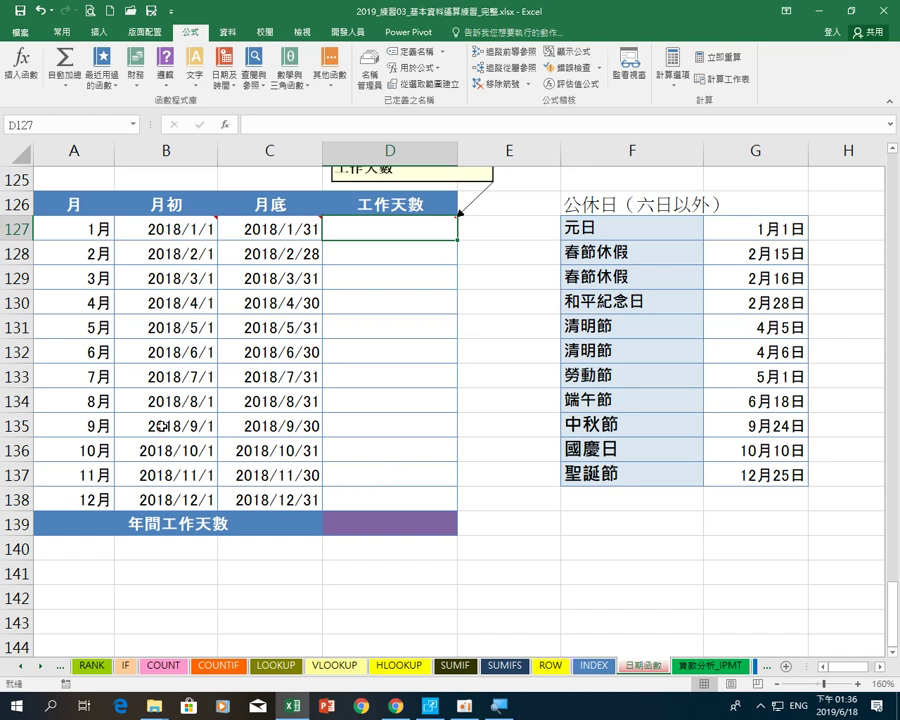
pyautogui.click(71, 221)
pyautogui.click(352, 231)
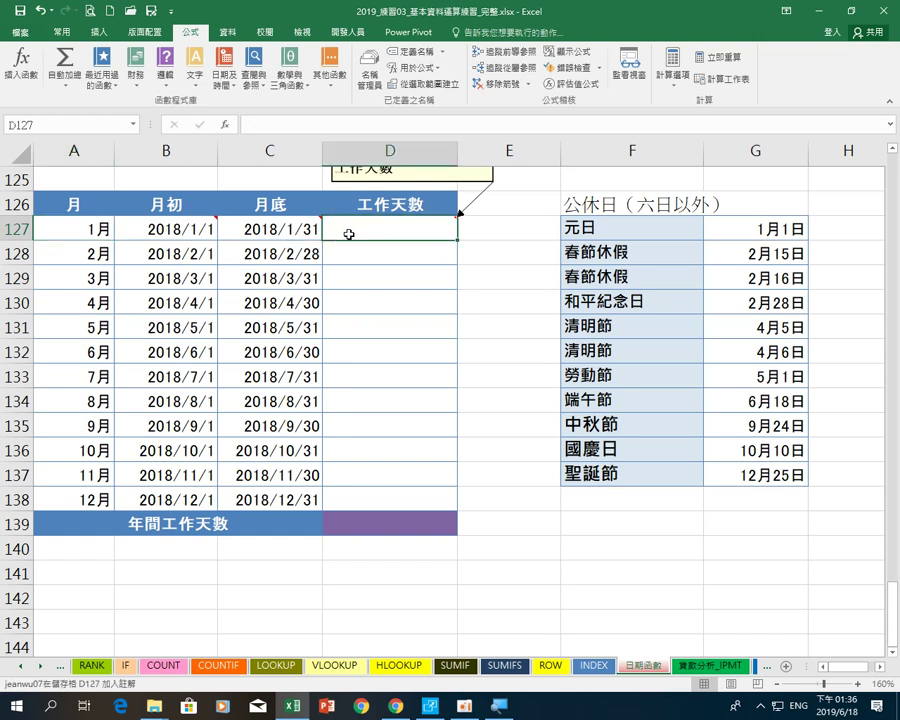
pyautogui.moveTo(261, 229)
pyautogui.scroll(1, 410, 275)
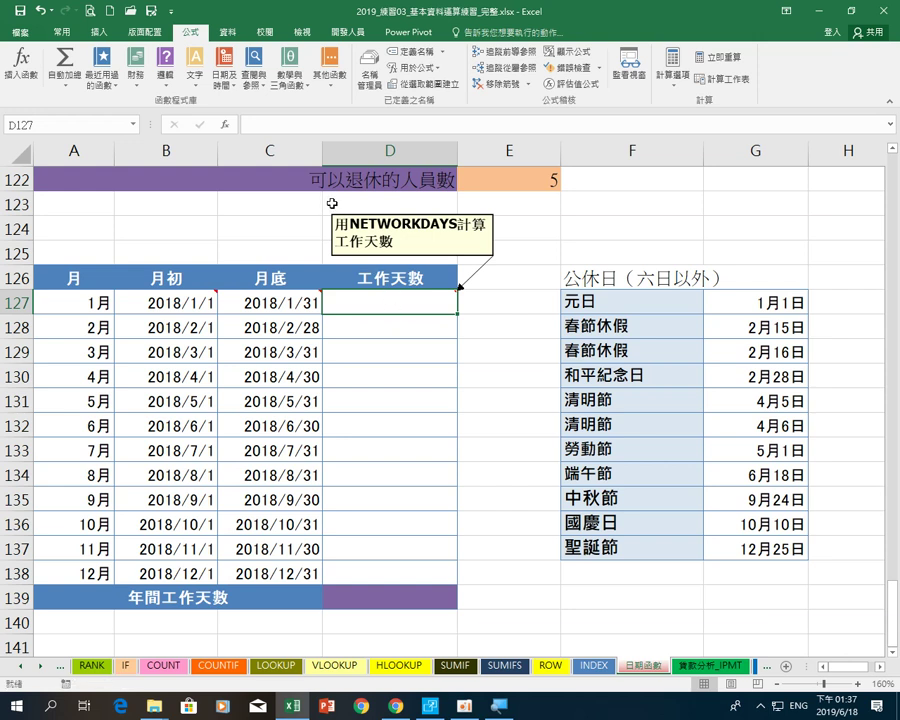
pyautogui.click(230, 88)
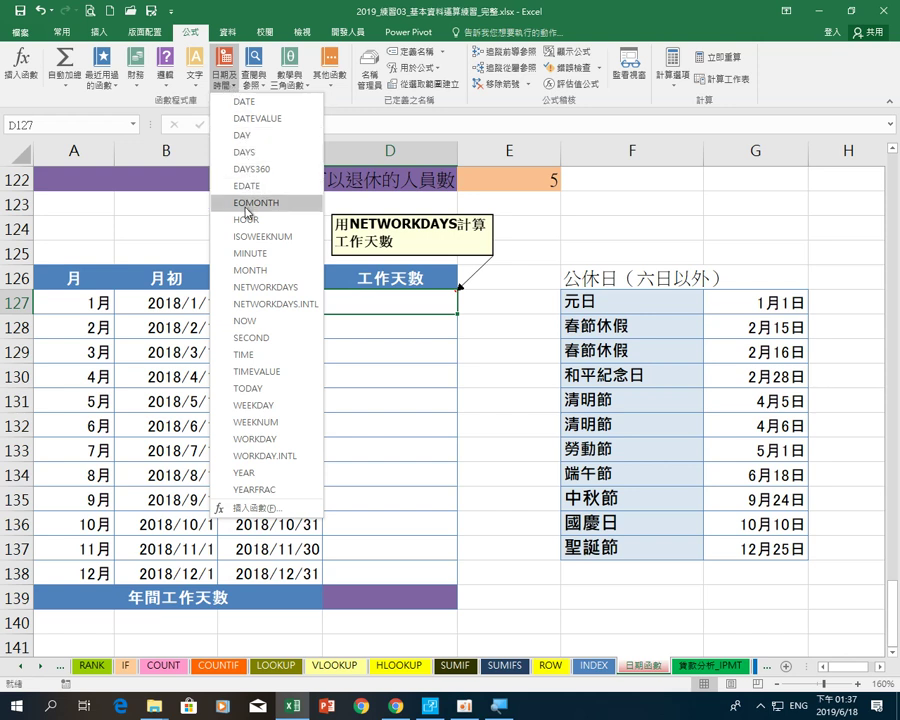
pyautogui.click(302, 296)
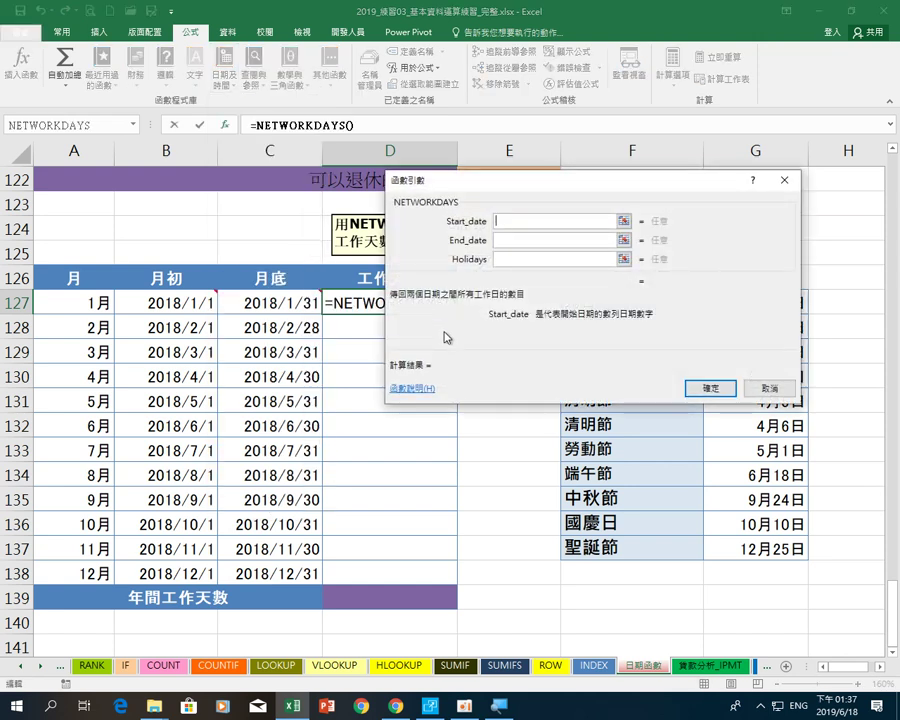
pyautogui.moveTo(446, 340); pyautogui.dragTo(462, 195)
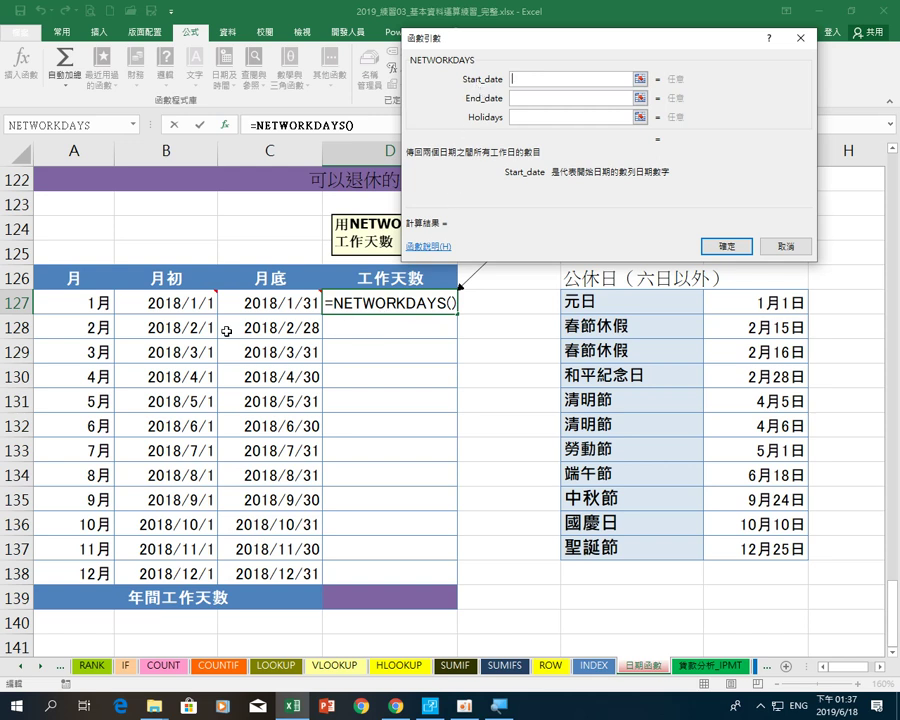
pyautogui.click(174, 302)
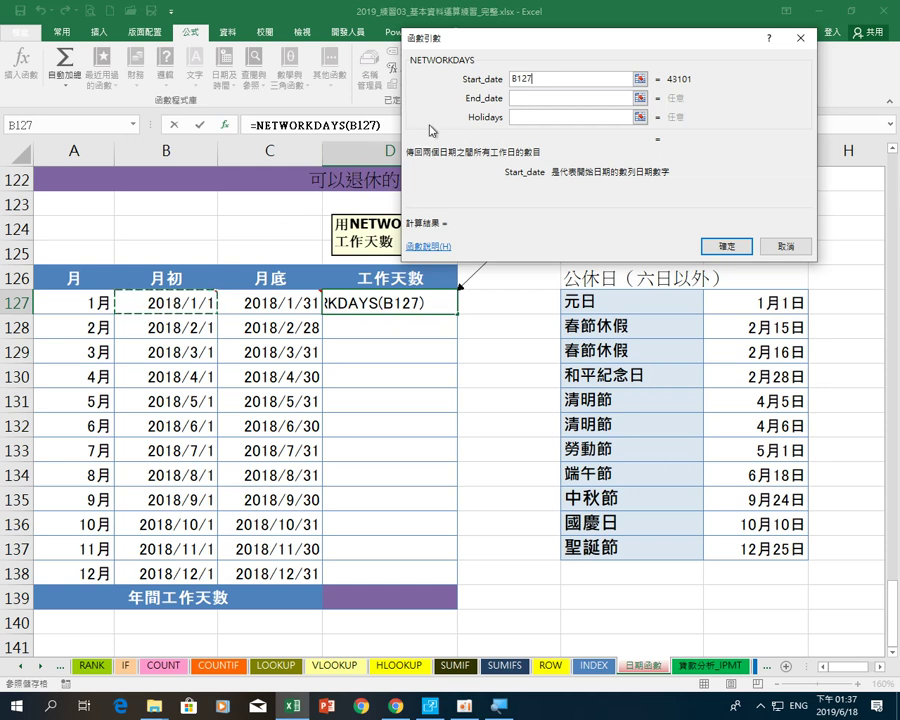
pyautogui.click(532, 100)
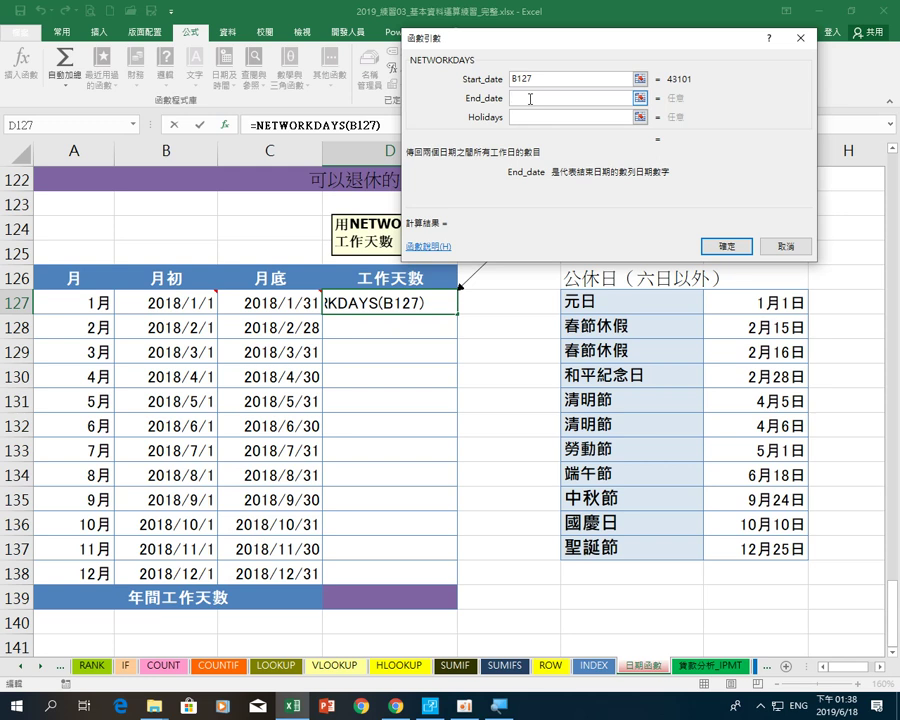
pyautogui.click(285, 302)
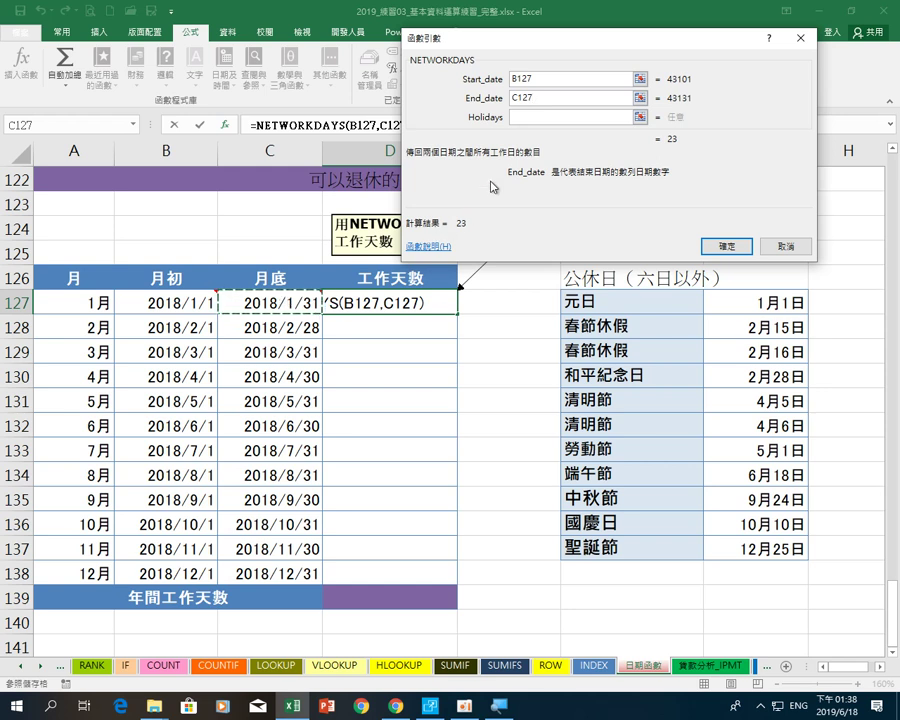
# Step: Set the NETWORKDAYS holidays to the absolute range $G$127:$G$137 and complete the formula in D127
pyautogui.click(528, 117)
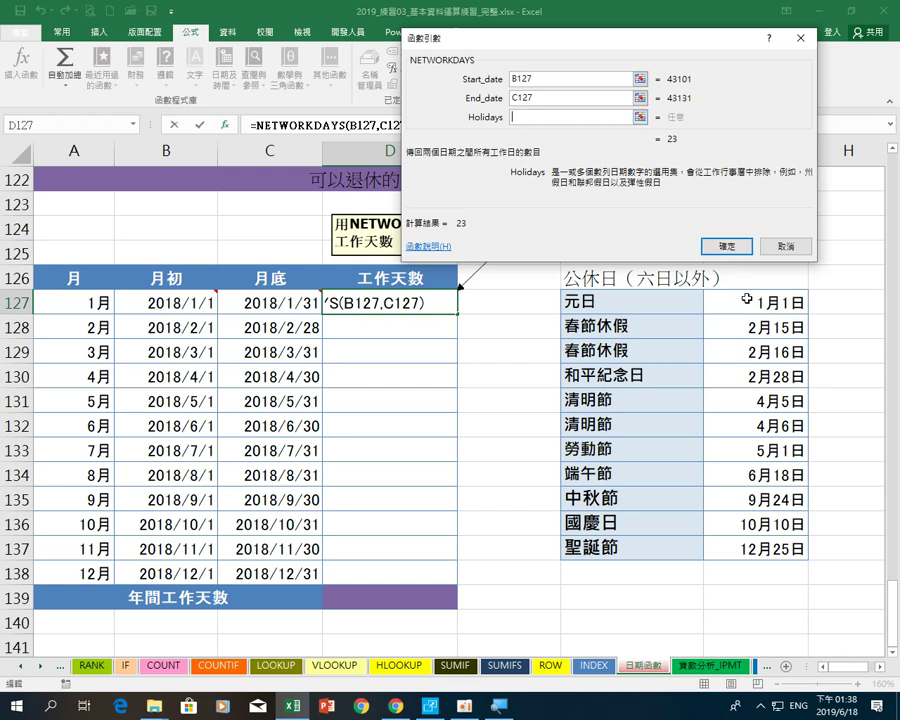
pyautogui.moveTo(747, 298); pyautogui.dragTo(749, 544)
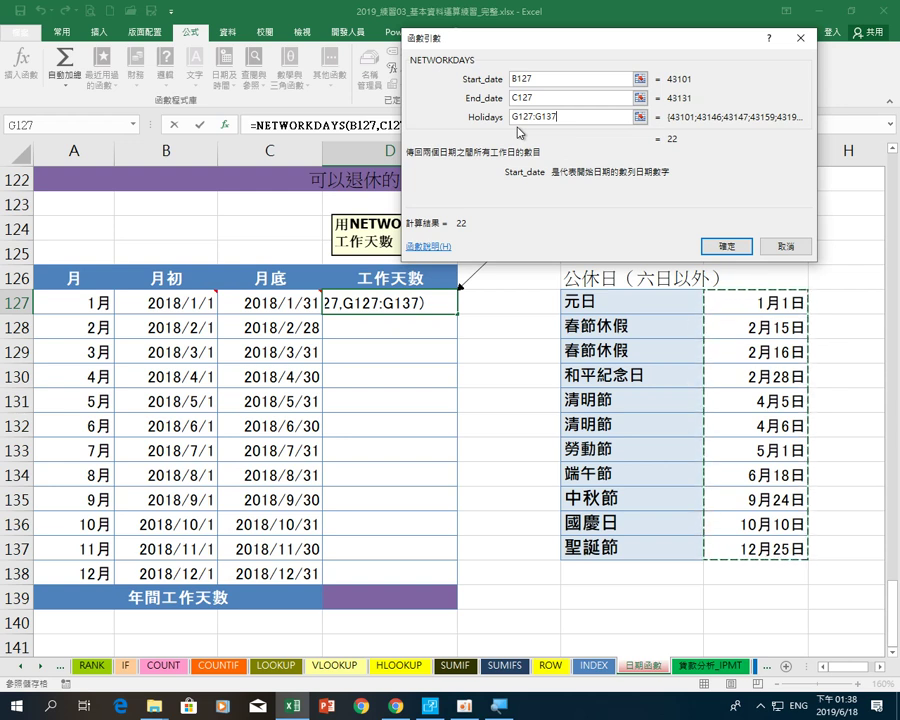
pyautogui.press('F4')
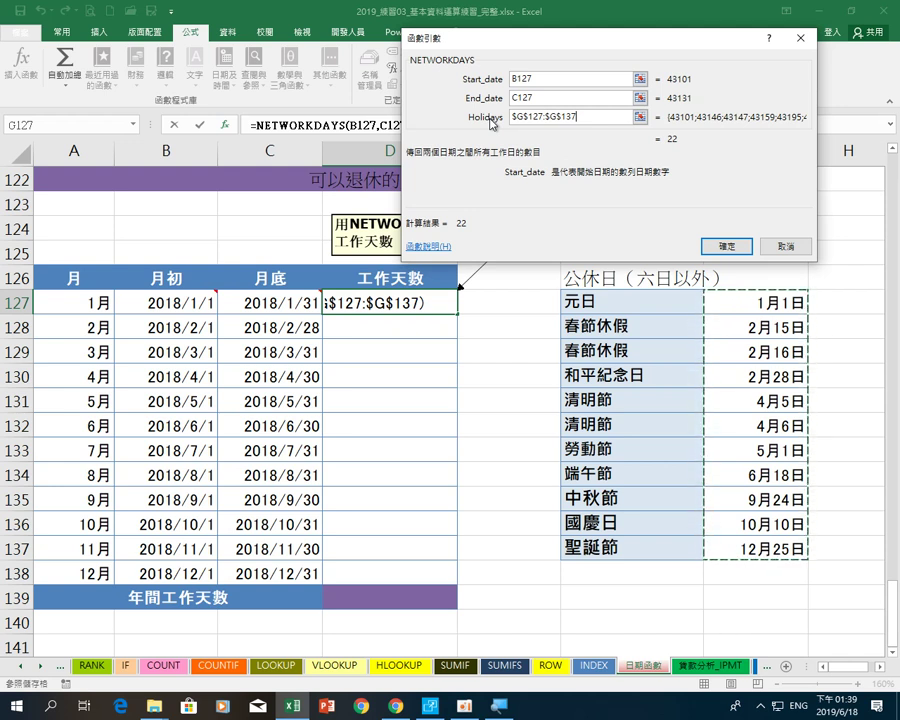
pyautogui.moveTo(488, 150); pyautogui.dragTo(489, 161)
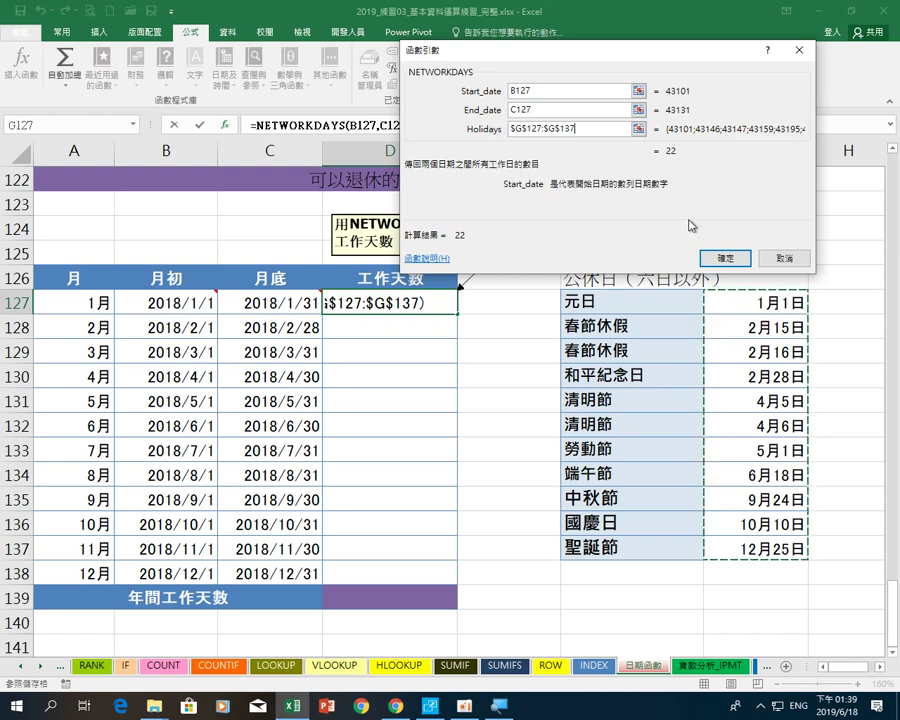
pyautogui.click(725, 258)
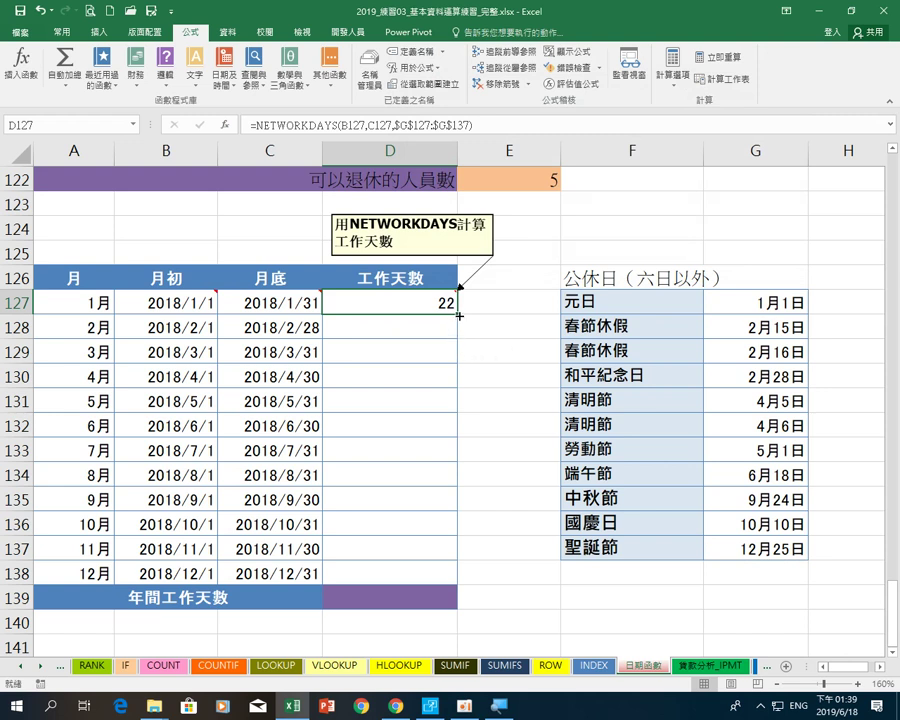
# Step: Fill the NETWORKDAYS formula down from D127 to D138 and total D127:D138 with SUM in D139
pyautogui.moveTo(458, 315); pyautogui.dragTo(456, 582)
pyautogui.click(414, 500)
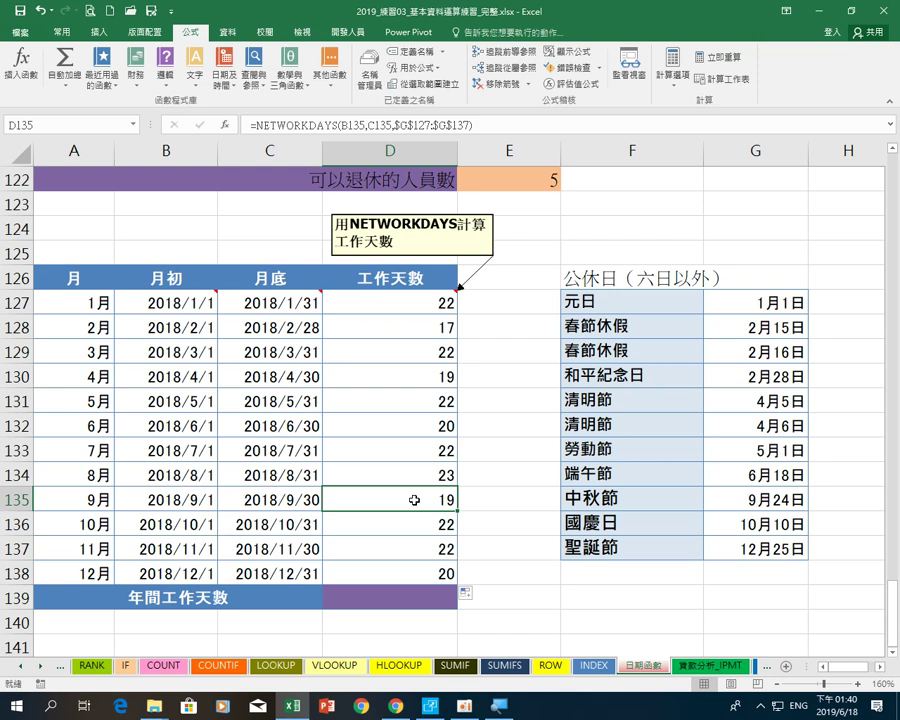
pyautogui.click(414, 596)
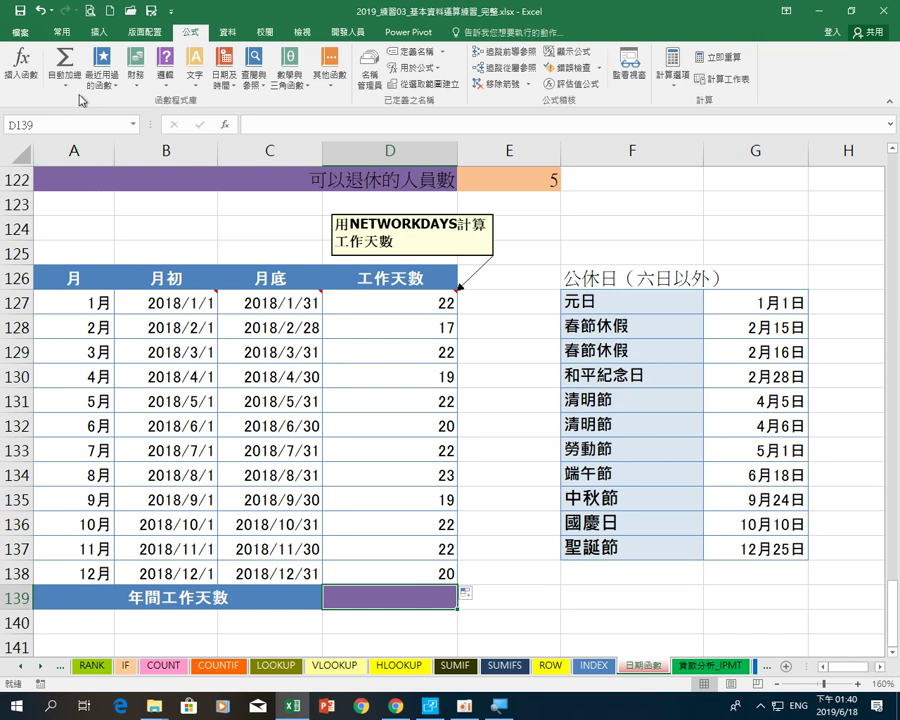
pyautogui.click(65, 62)
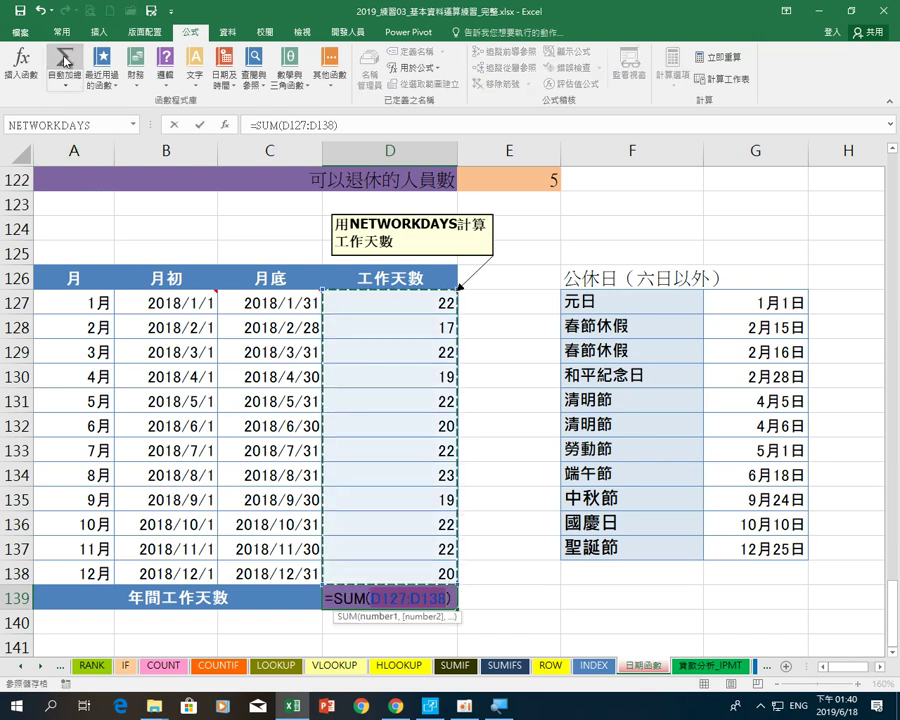
pyautogui.press('Return')
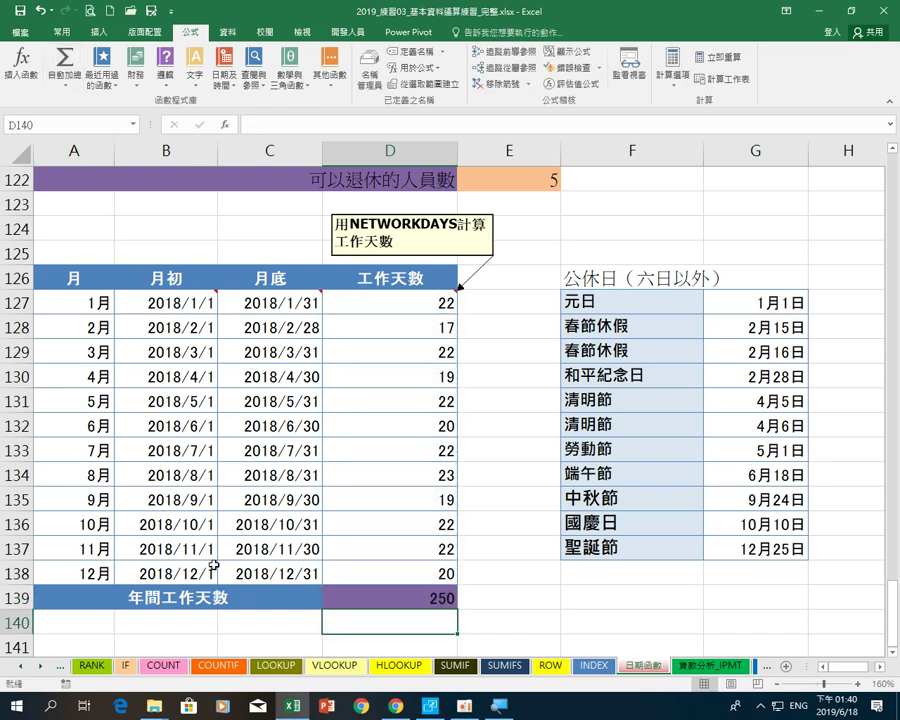
pyautogui.click(385, 598)
pyautogui.scroll(-2, 386, 600)
pyautogui.scroll(-1, 386, 600)
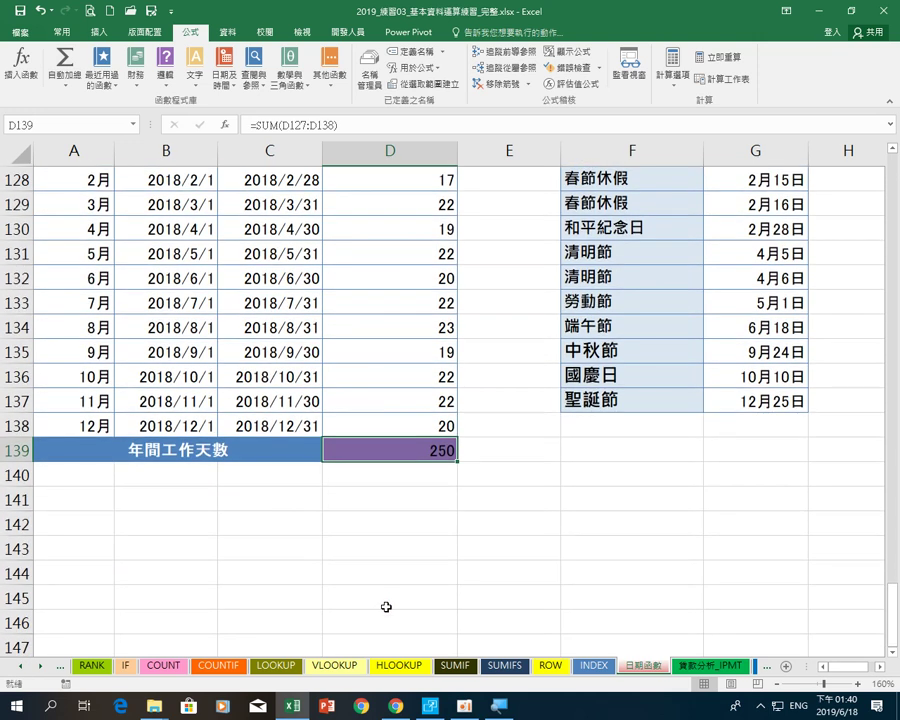
pyautogui.scroll(2, 536, 587)
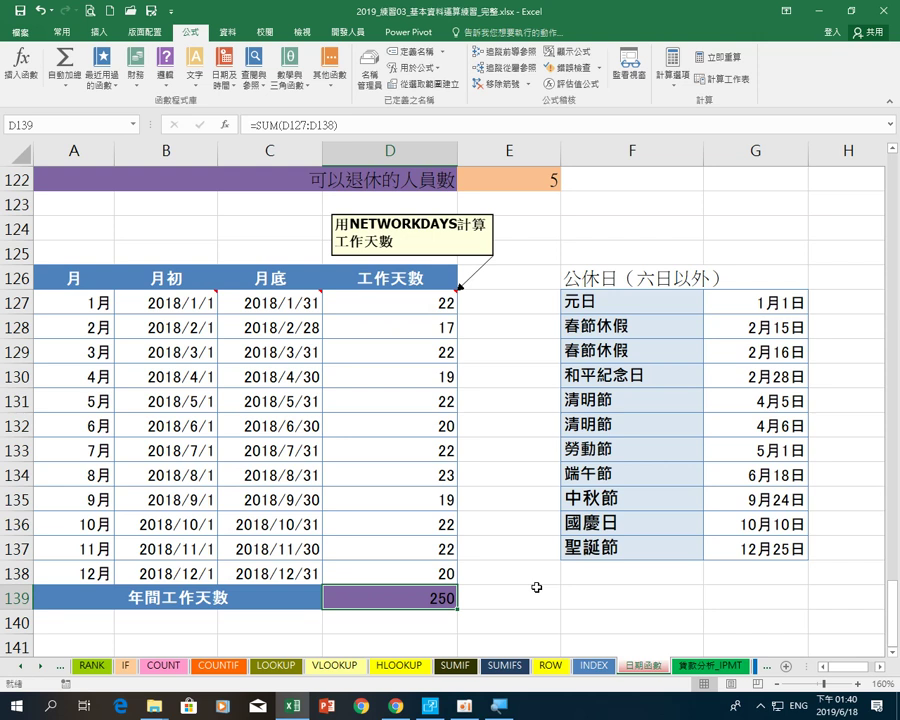
pyautogui.click(464, 706)
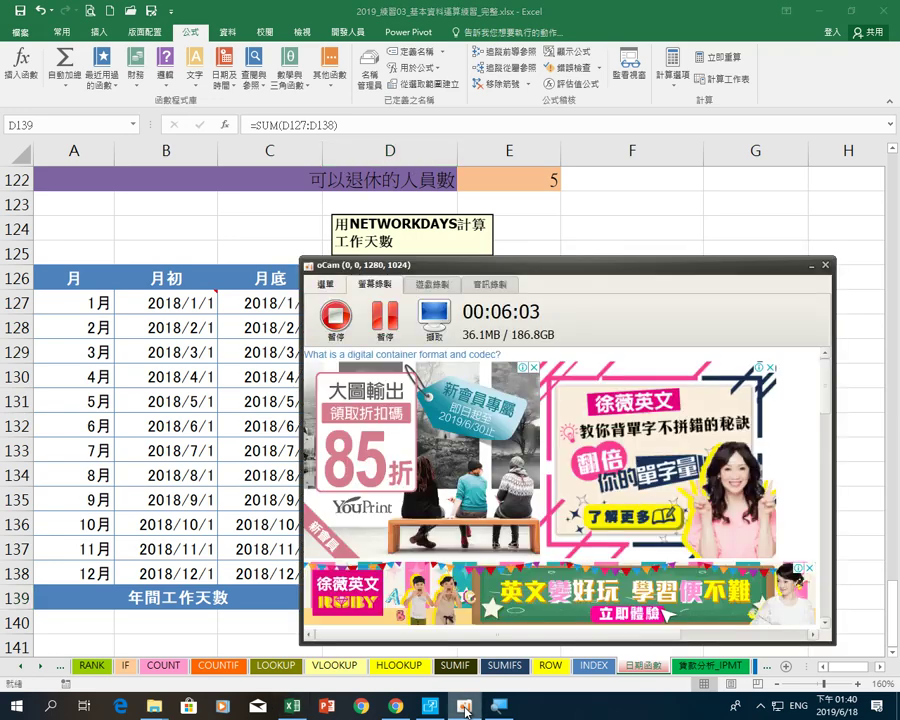